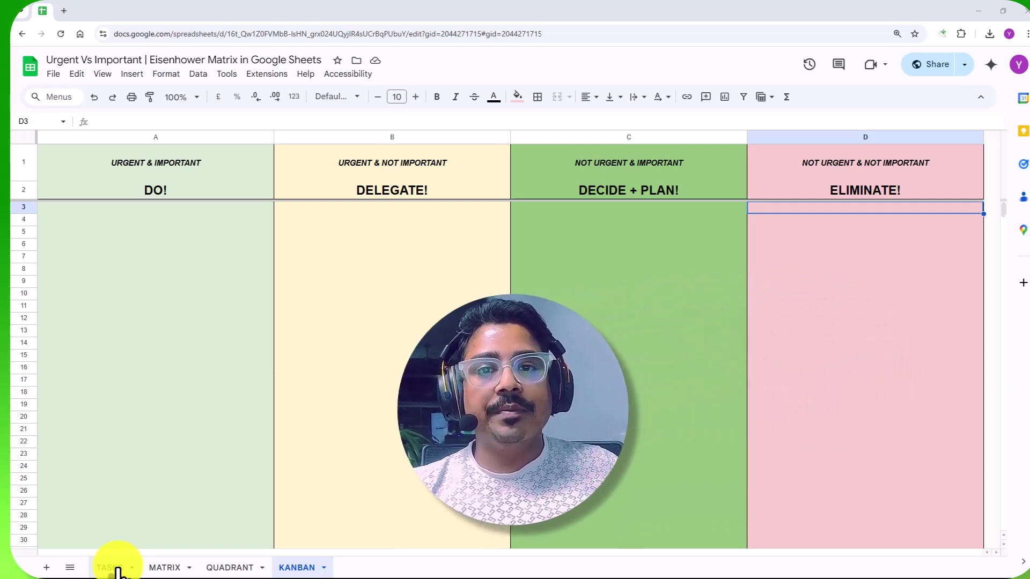
# - Examine on the TASKS sheet how the Urgent, Important and Status checkboxes relate to each task's category
pyautogui.click(113, 567)
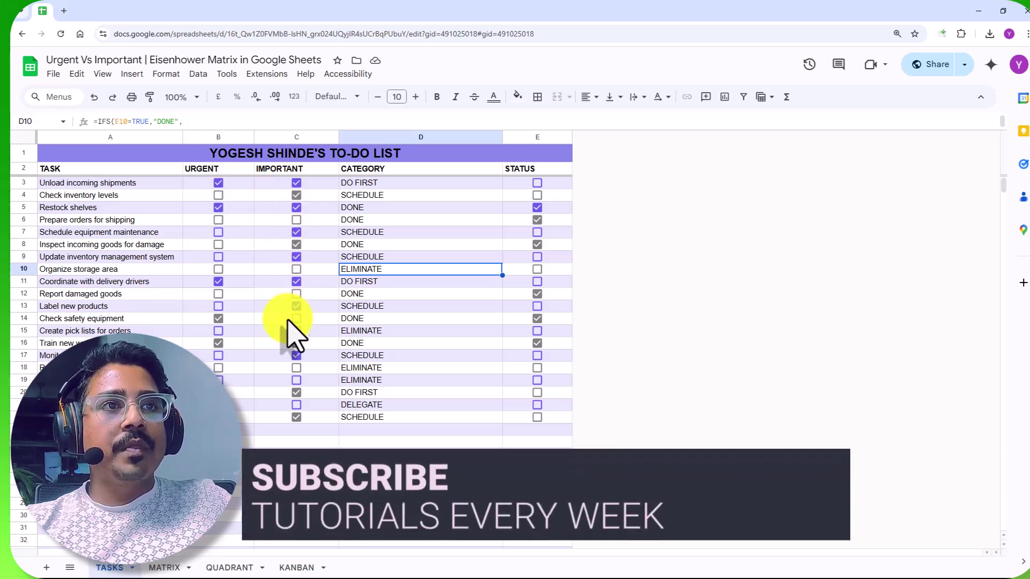
pyautogui.click(382, 183)
pyautogui.moveTo(382, 183); pyautogui.dragTo(383, 422)
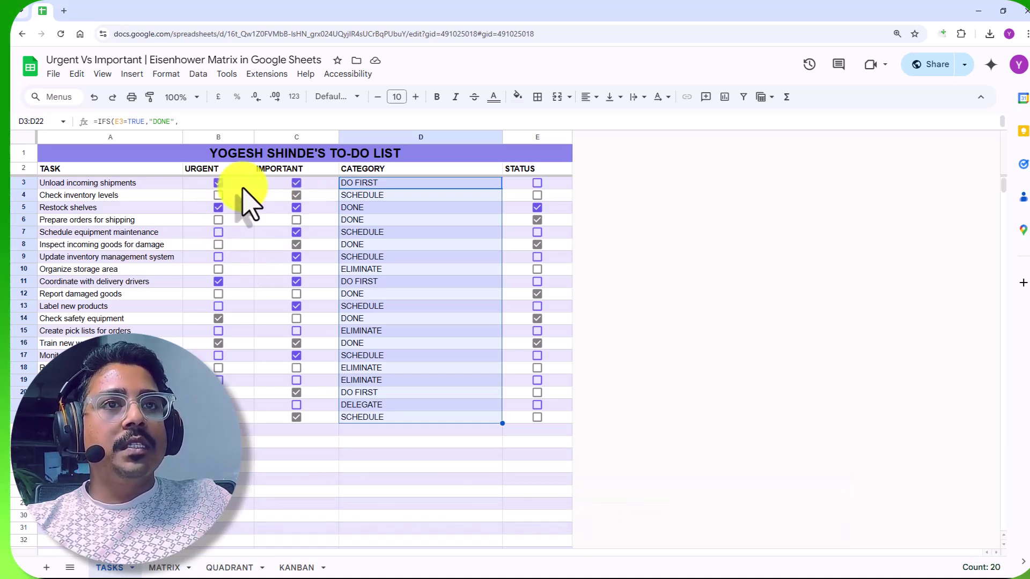
pyautogui.click(353, 184)
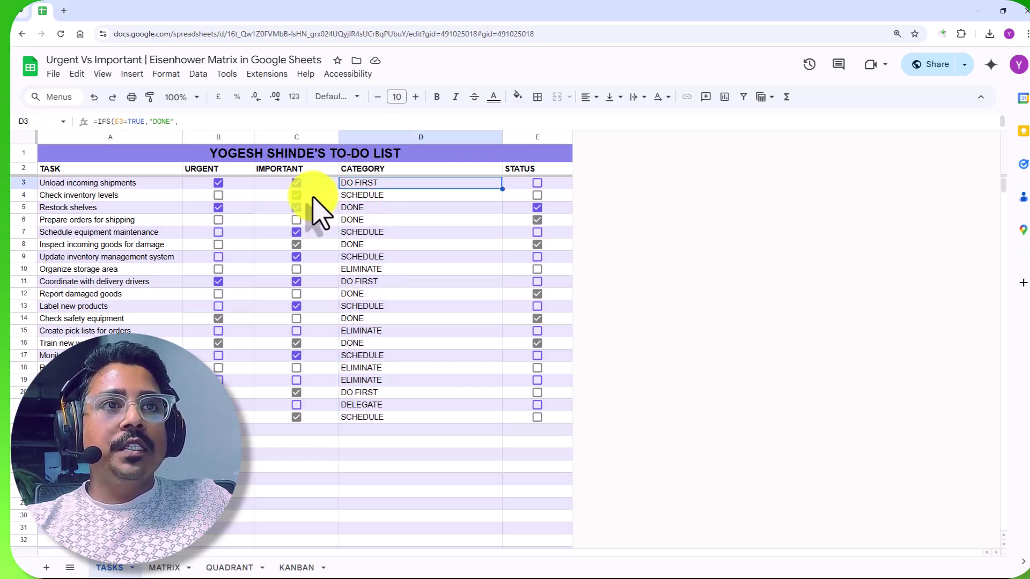
pyautogui.click(239, 197)
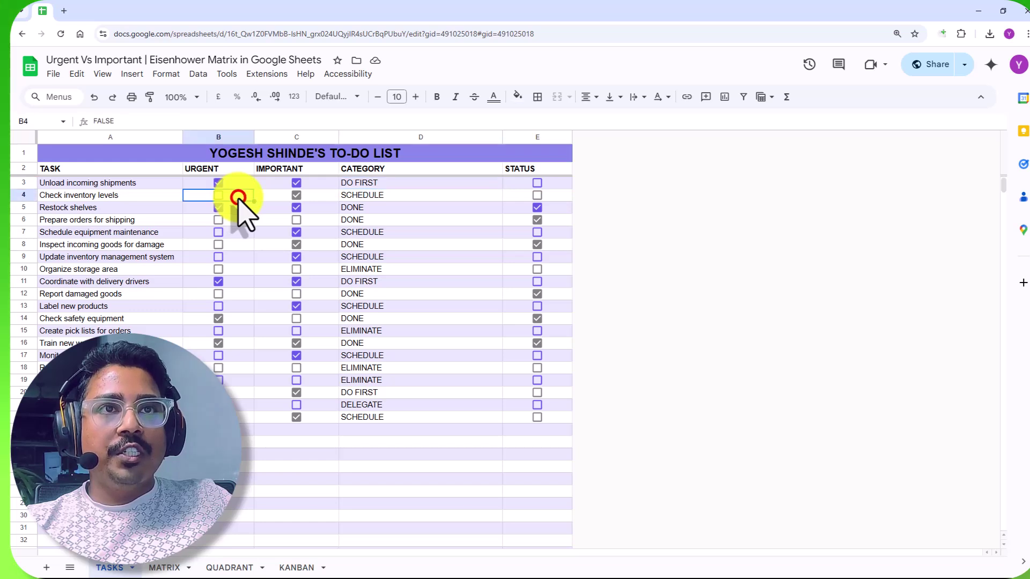
pyautogui.click(369, 197)
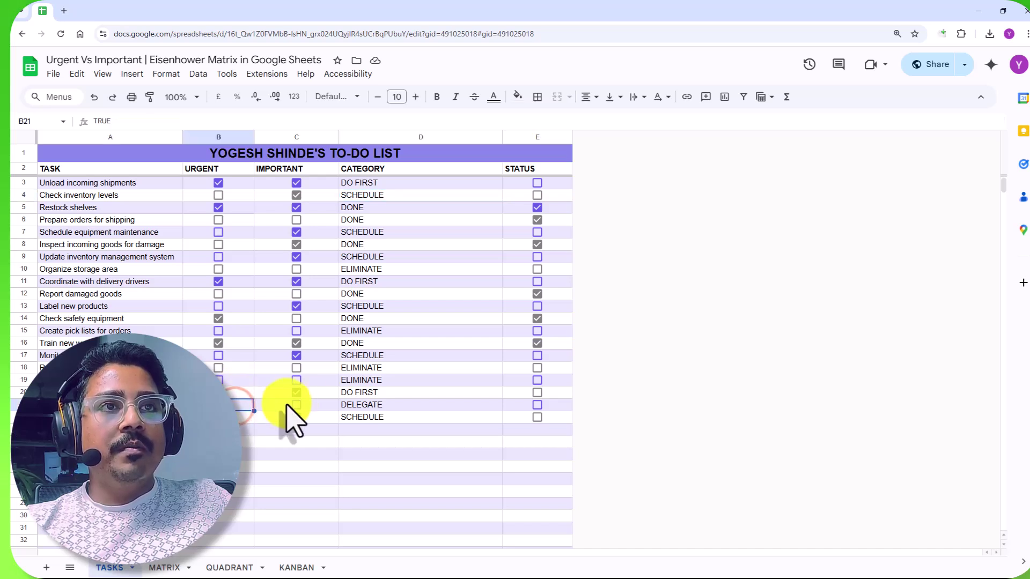
pyautogui.click(314, 404)
pyautogui.click(374, 405)
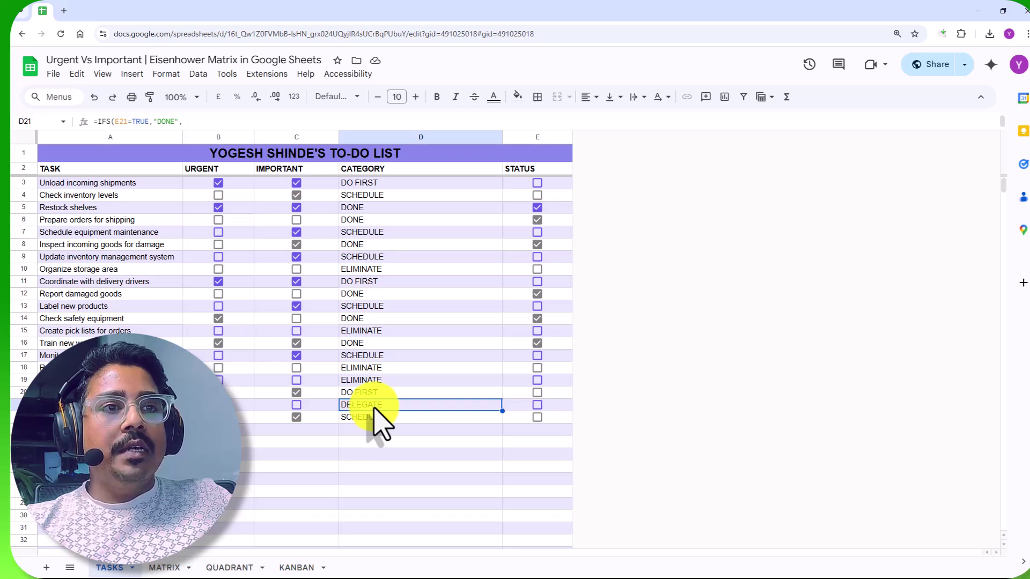
pyautogui.click(529, 136)
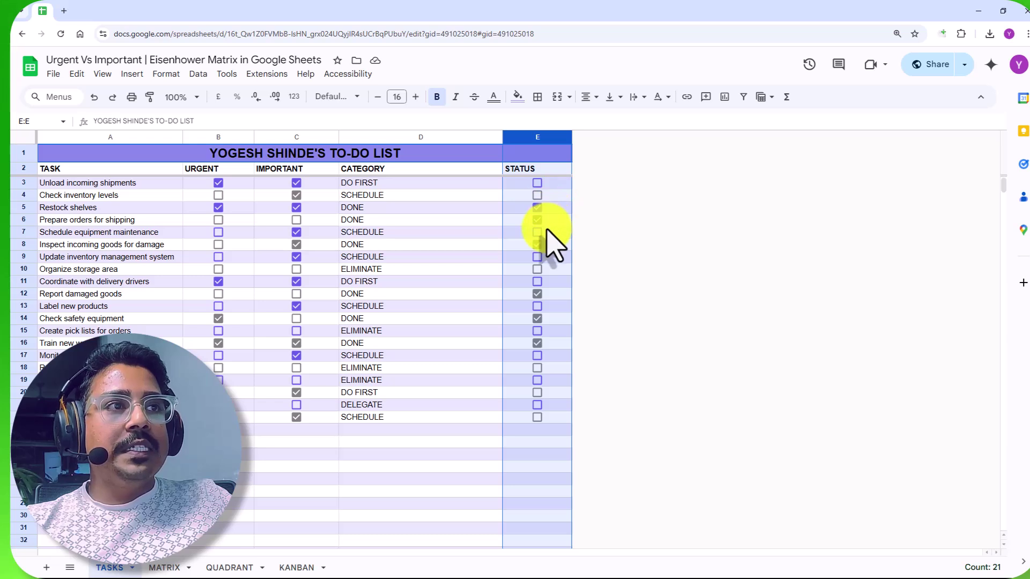
pyautogui.moveTo(554, 207); pyautogui.dragTo(555, 220)
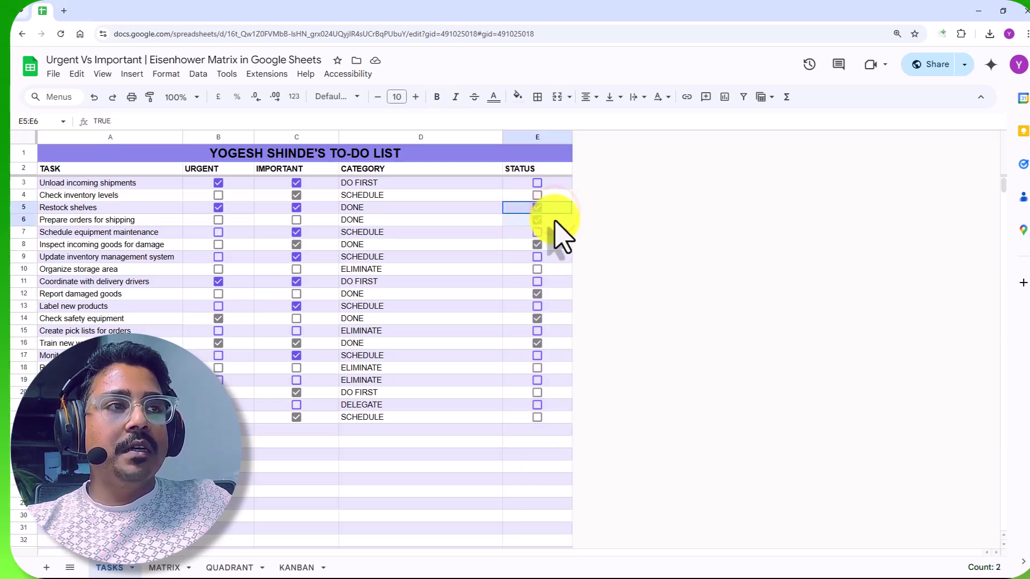
pyautogui.moveTo(397, 183); pyautogui.dragTo(354, 423)
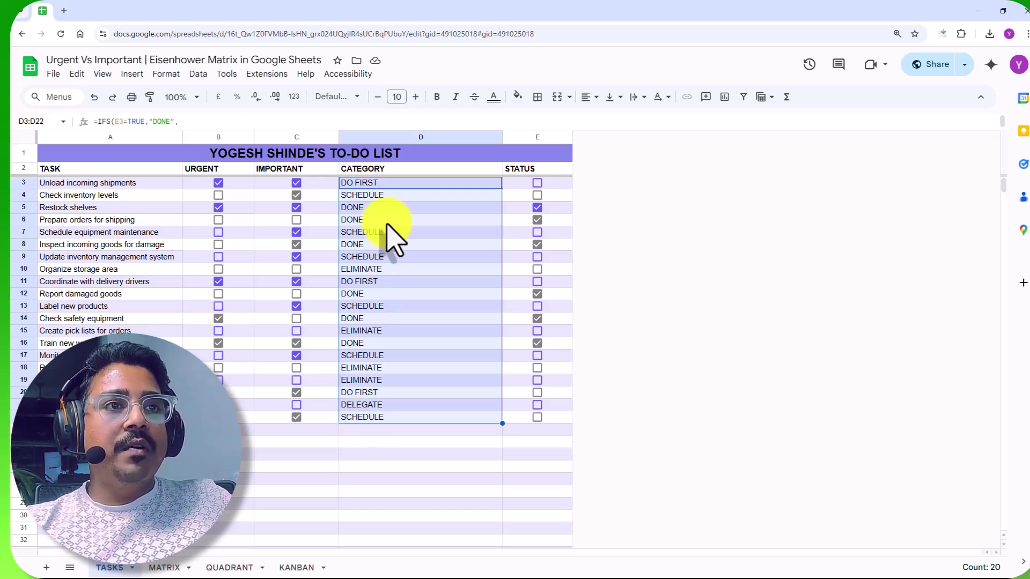
pyautogui.click(365, 183)
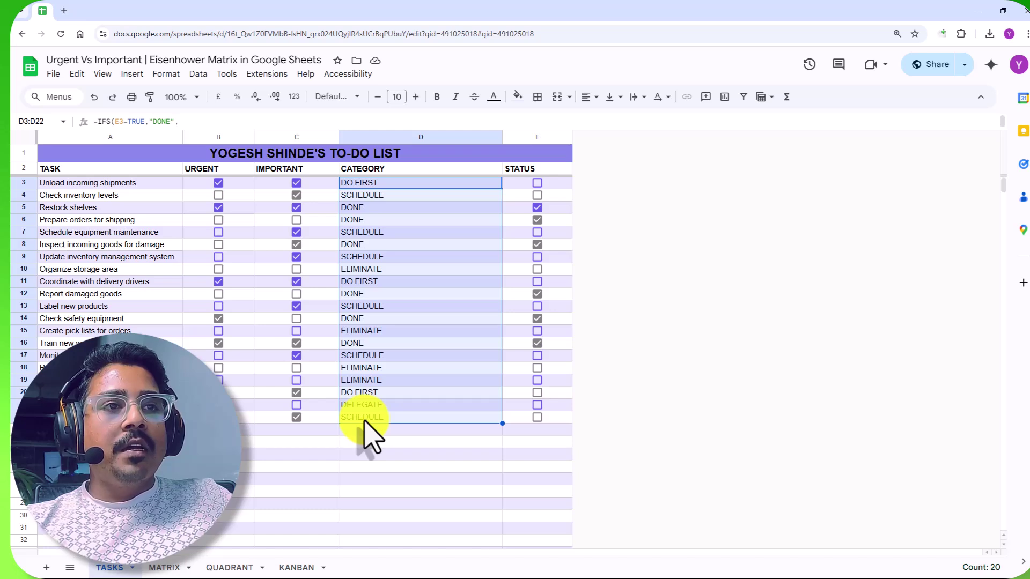
# - Start a FILTER formula in cell A3 of the KANBAN sheet, under DO!, with TASKS!A:A as its range
pyautogui.click(228, 568)
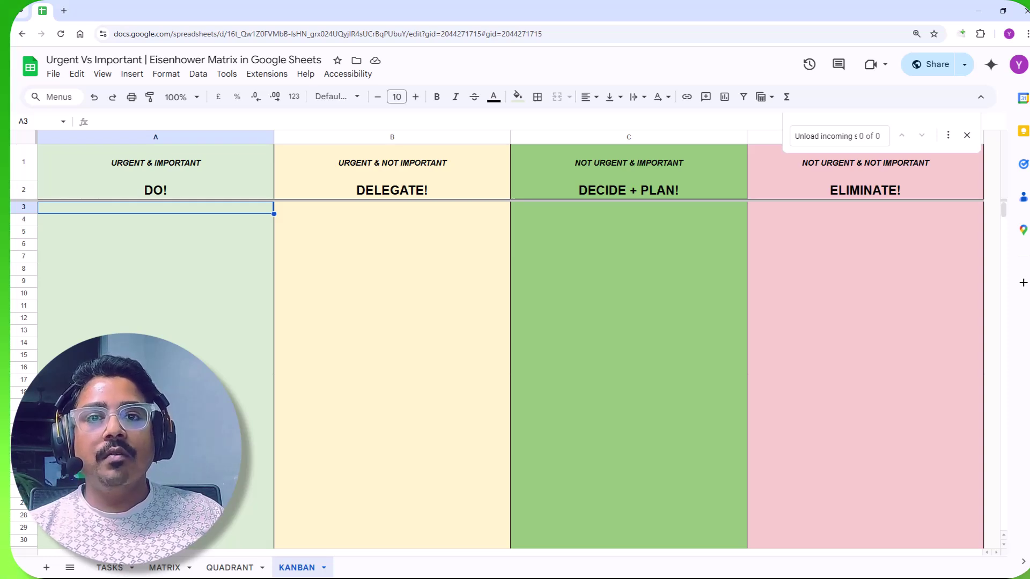
pyautogui.write('=filterq')
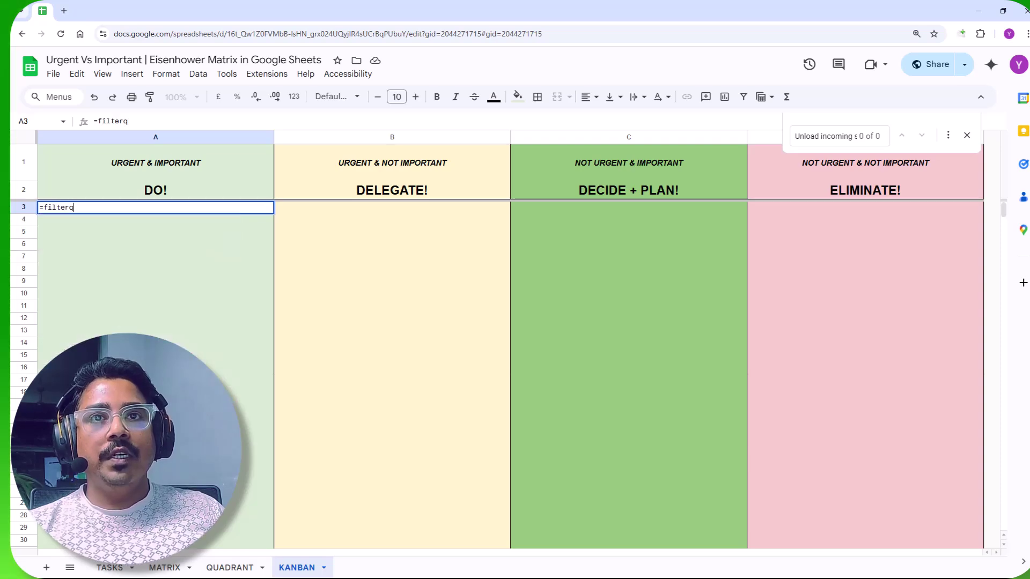
pyautogui.press('BackSpace')
pyautogui.write('(')
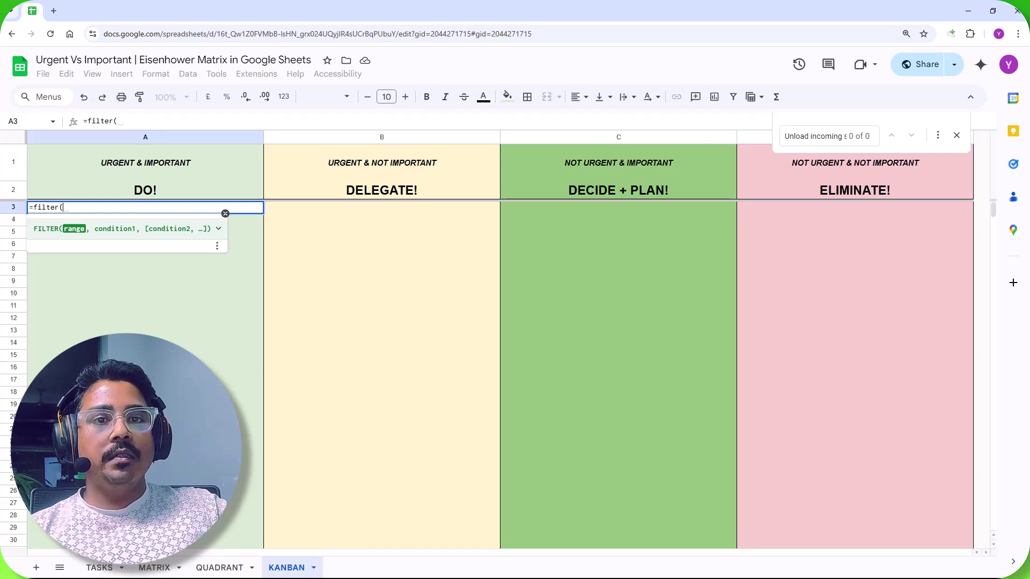
pyautogui.click(99, 569)
pyautogui.click(97, 138)
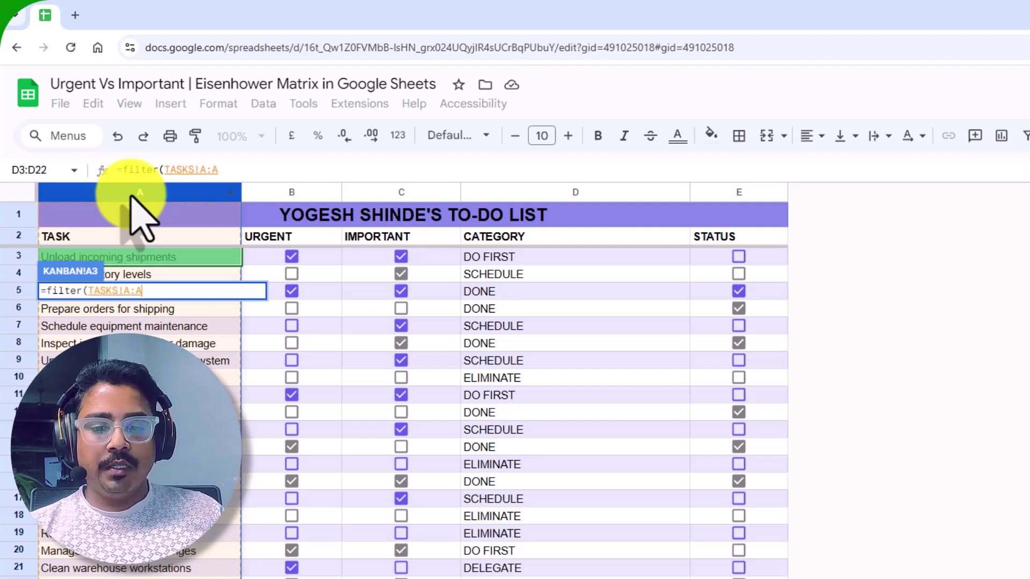
pyautogui.write(',')
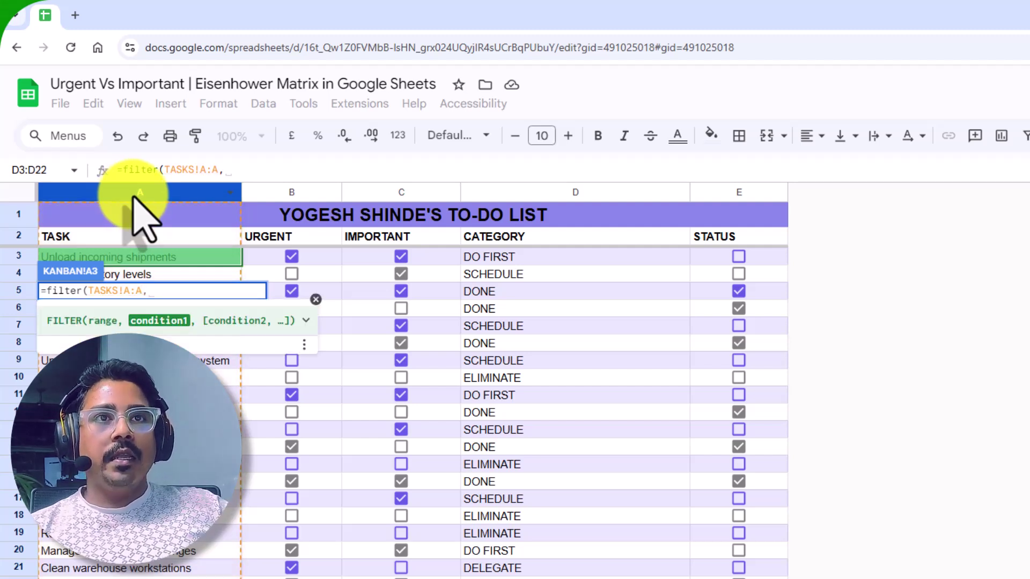
# - Complete the FILTER formula with the conditions TASKS!B:B=TRUE, TASKS!C:C=TRUE and TASKS!E:E=FALSE
pyautogui.click(292, 191)
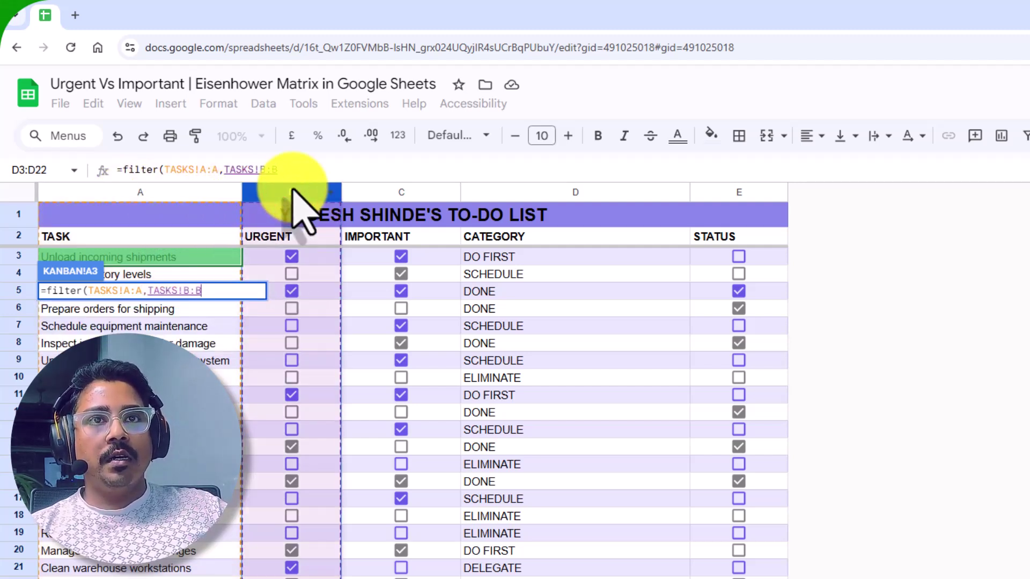
pyautogui.write('=')
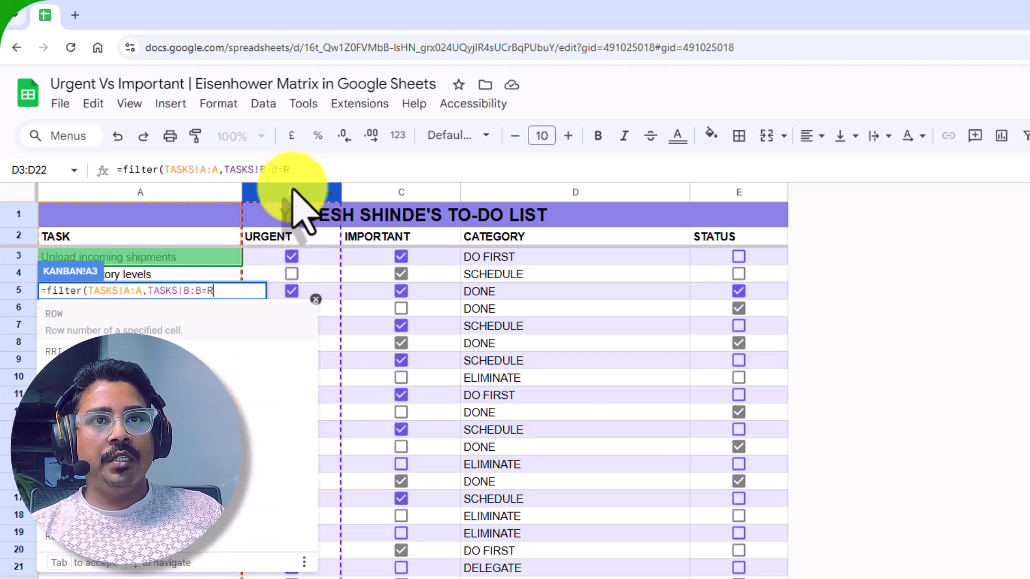
pyautogui.write('TRUE,')
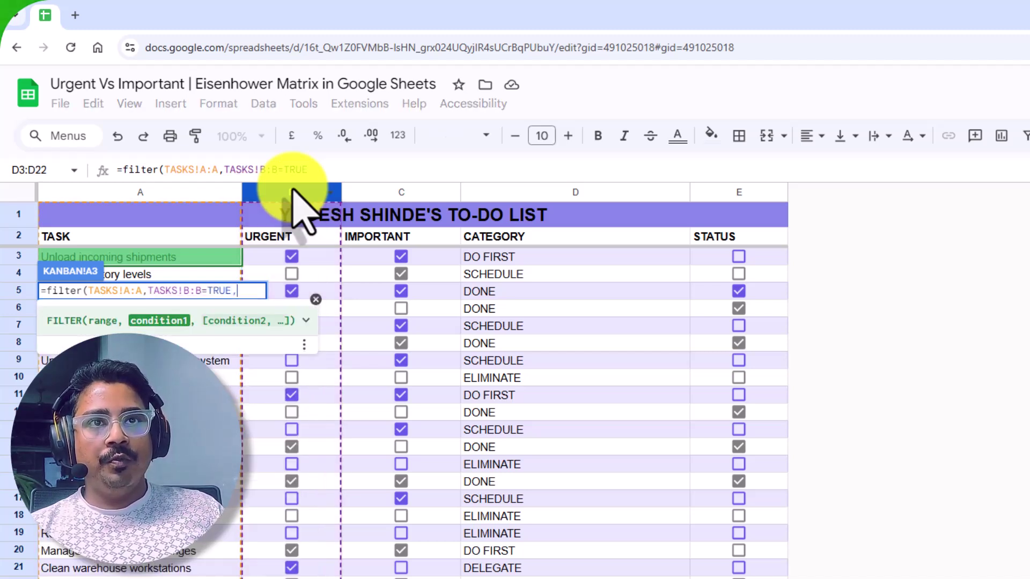
pyautogui.click(405, 192)
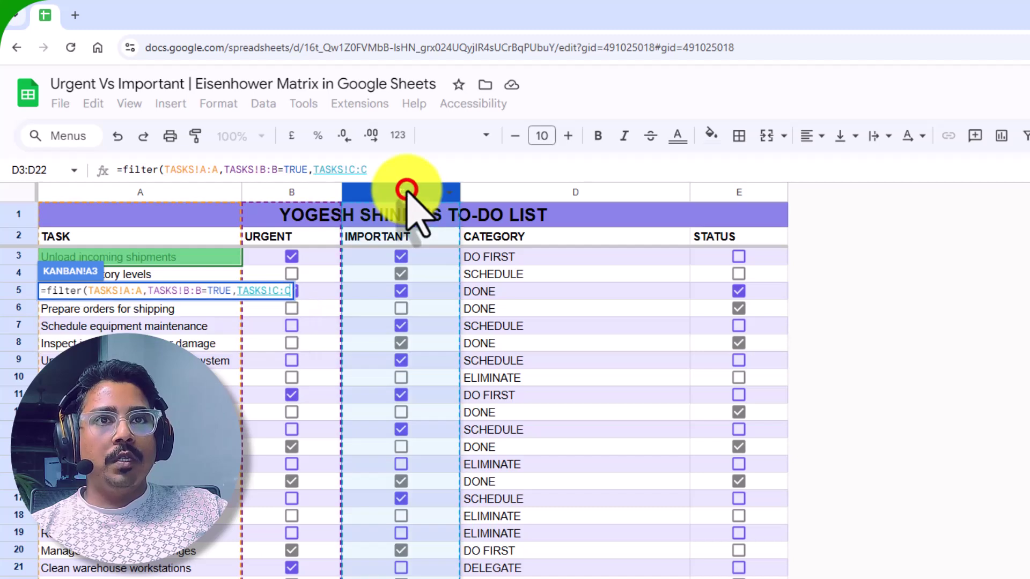
pyautogui.write('=TRUE,')
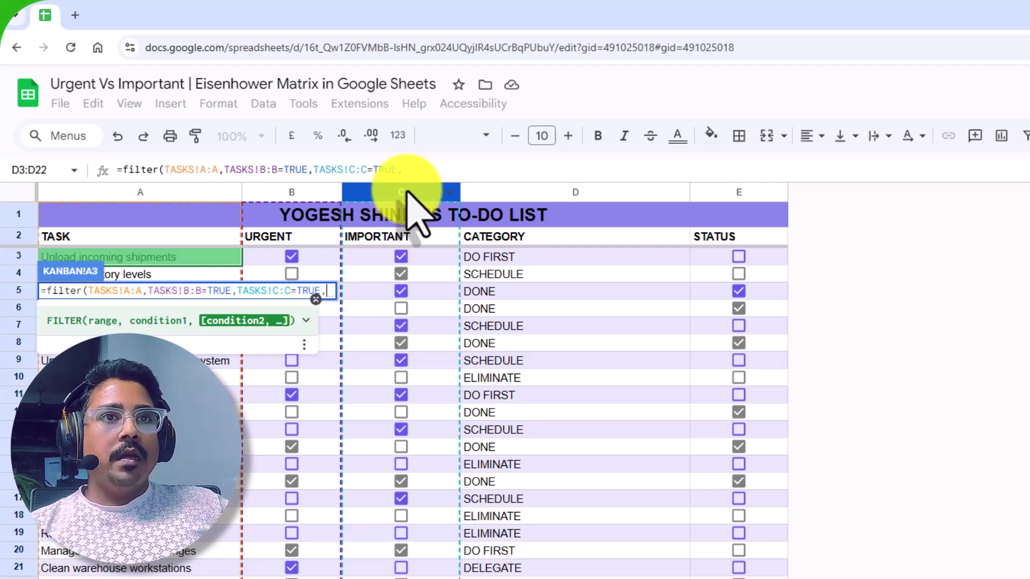
pyautogui.click(739, 192)
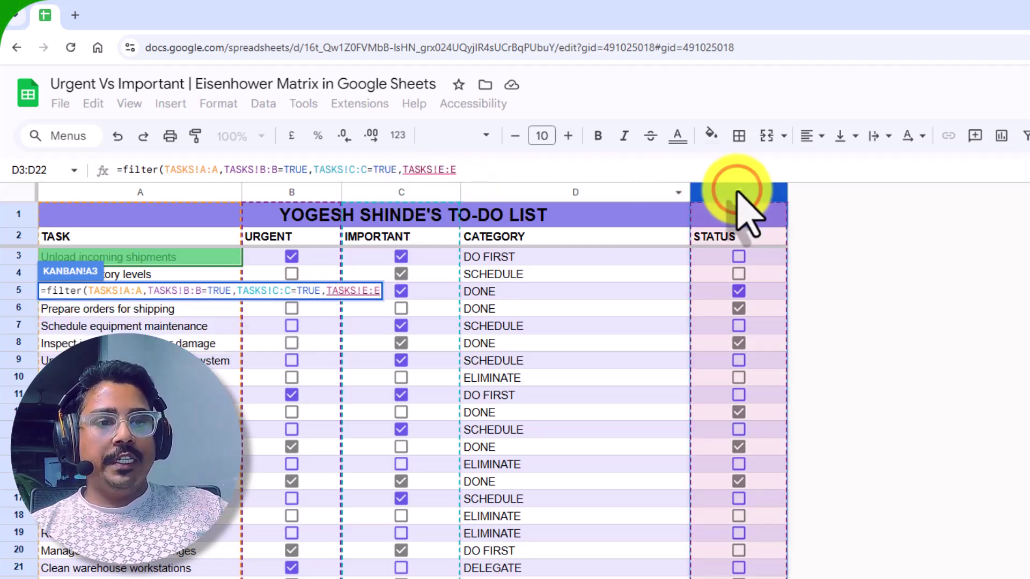
pyautogui.write('=')
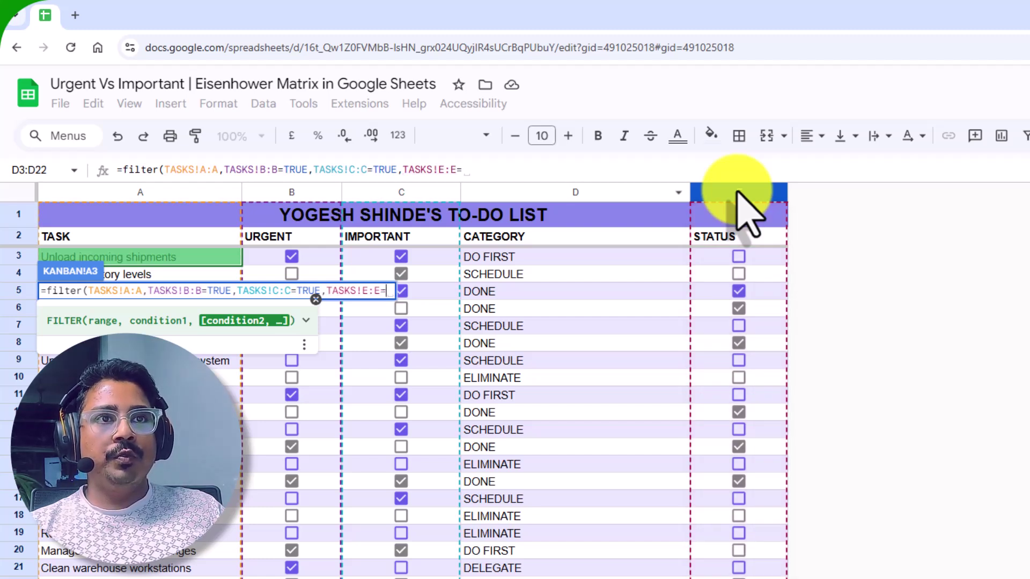
pyautogui.write('FALSE)')
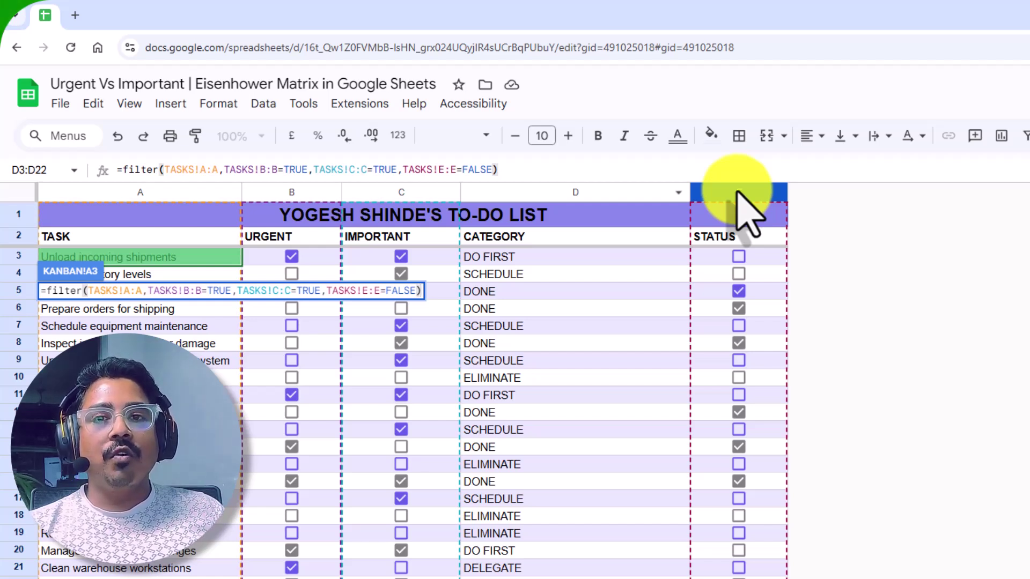
pyautogui.press('Return')
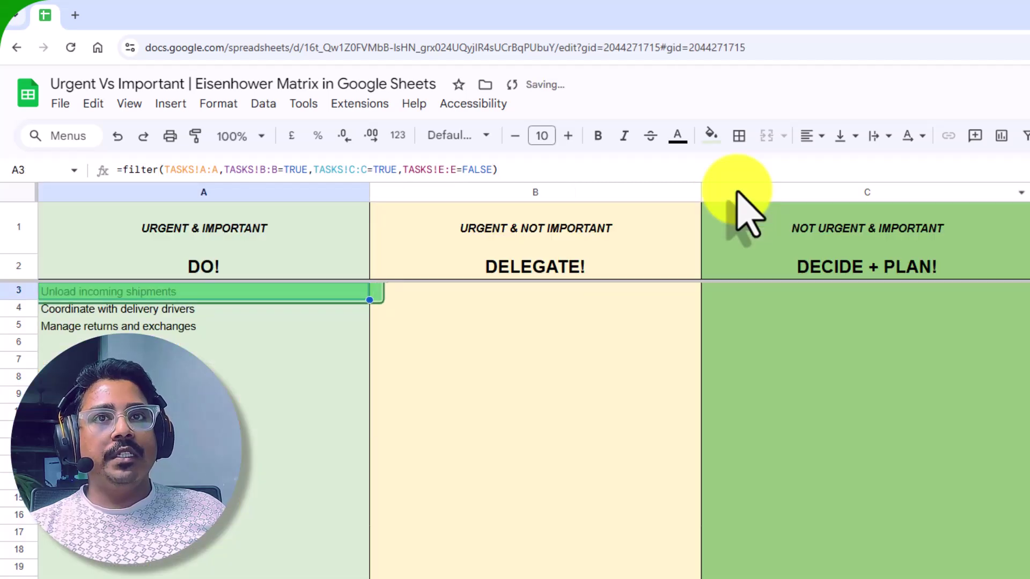
# - Compare the tasks listed under DO! on the KANBAN sheet with their status on the TASKS sheet
pyautogui.click(85, 292)
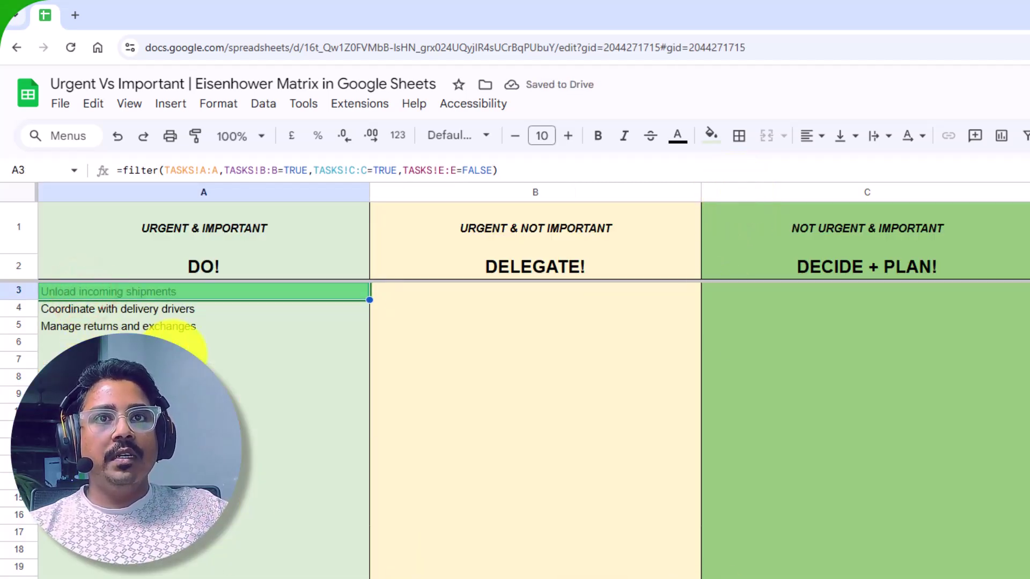
pyautogui.hotkey('ctrl', 'shift', 'pageup')
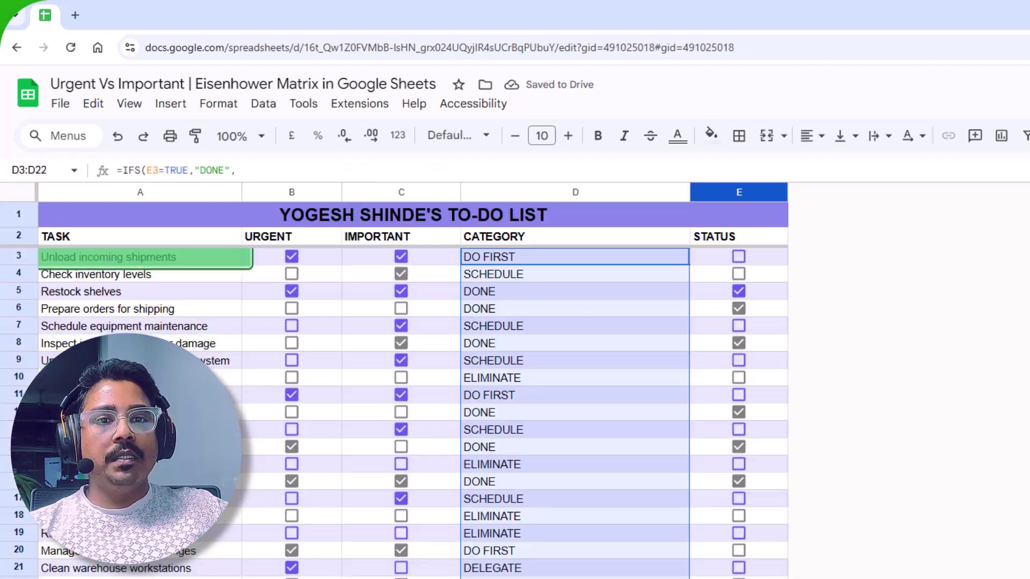
pyautogui.click(761, 260)
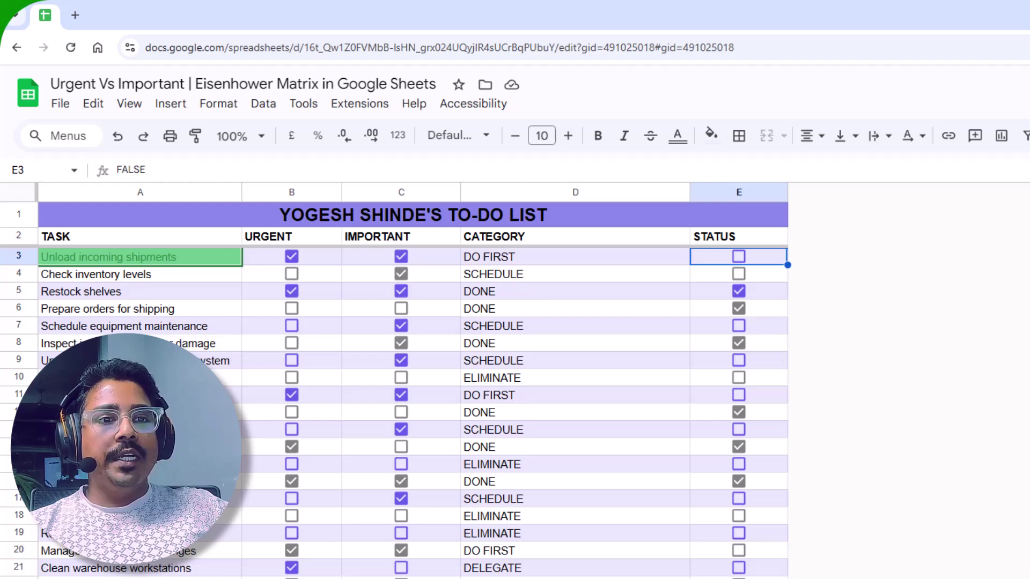
pyautogui.hotkey('ctrl', 'shift', 'pagedown')
pyautogui.moveTo(198, 290); pyautogui.dragTo(206, 344)
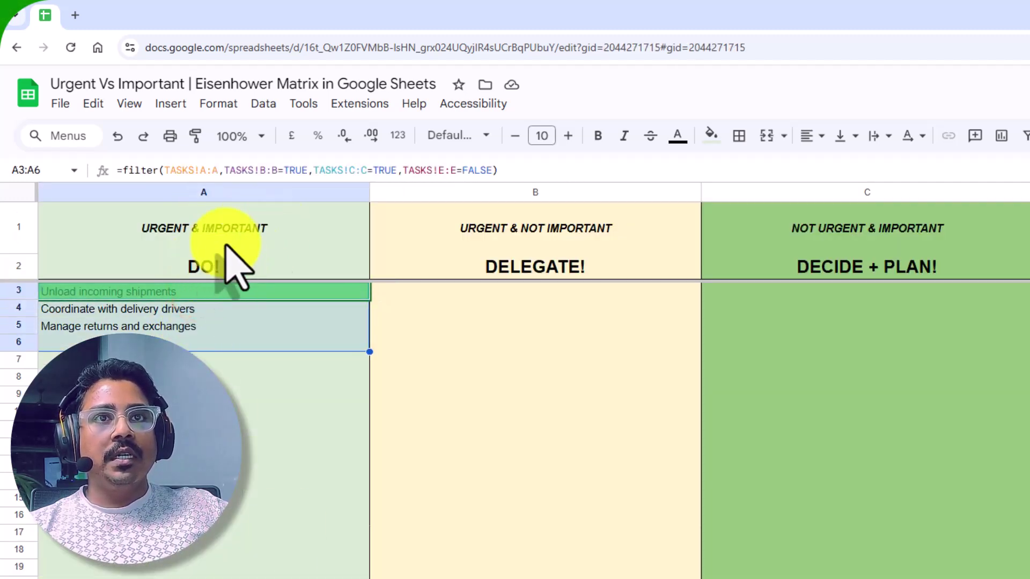
# - Make the column references in the A3 formula absolute: TASKS!$A:$A, TASKS!$B:$B, TASKS!$C:$C and TASKS!$E:$E
pyautogui.doubleClick(185, 294)
pyautogui.click(130, 293)
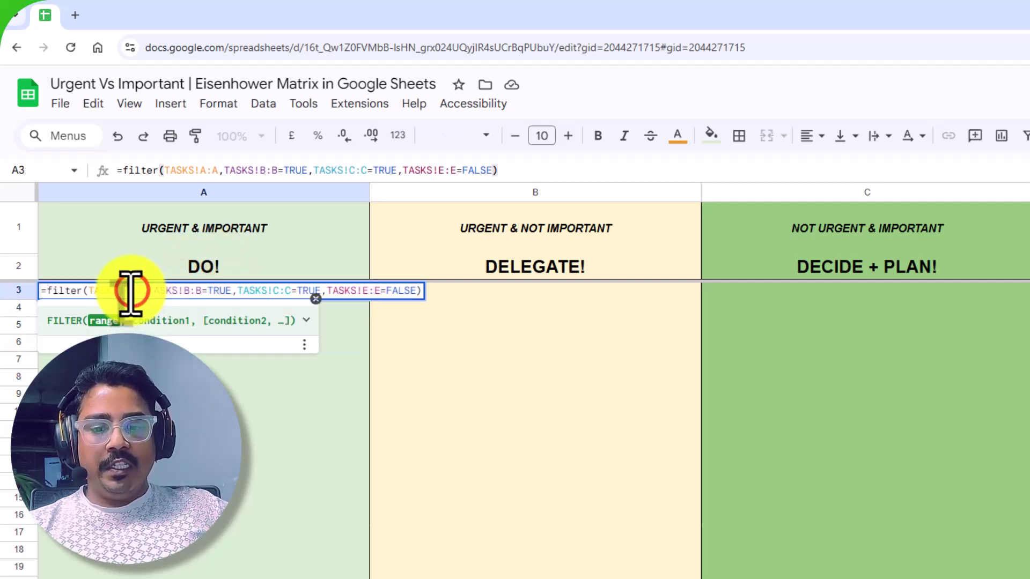
pyautogui.press('F4')
pyautogui.click(208, 292)
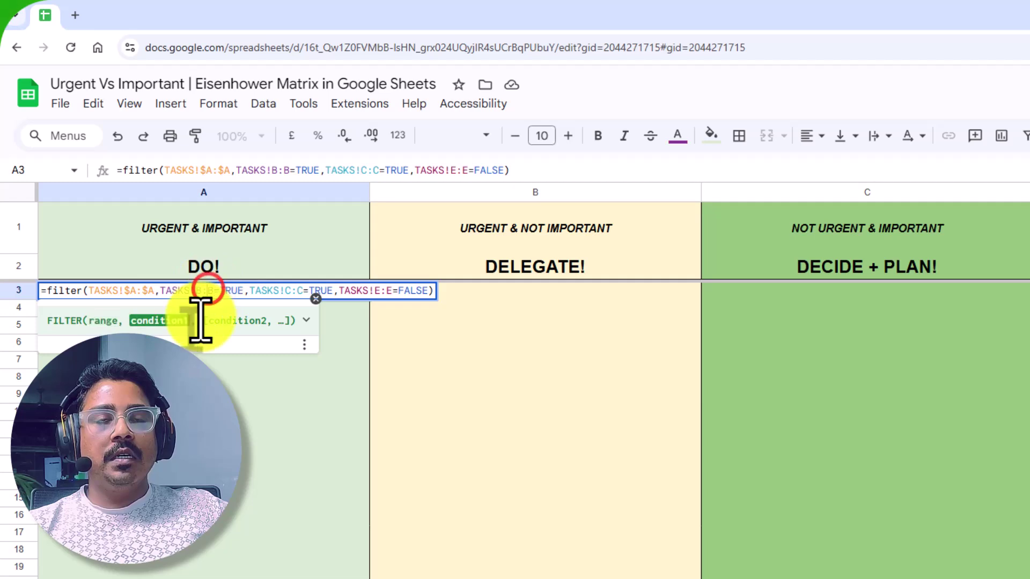
pyautogui.press('F4')
pyautogui.click(297, 291)
pyautogui.press('F4')
pyautogui.click(410, 292)
pyautogui.press('F4')
pyautogui.press('Return')
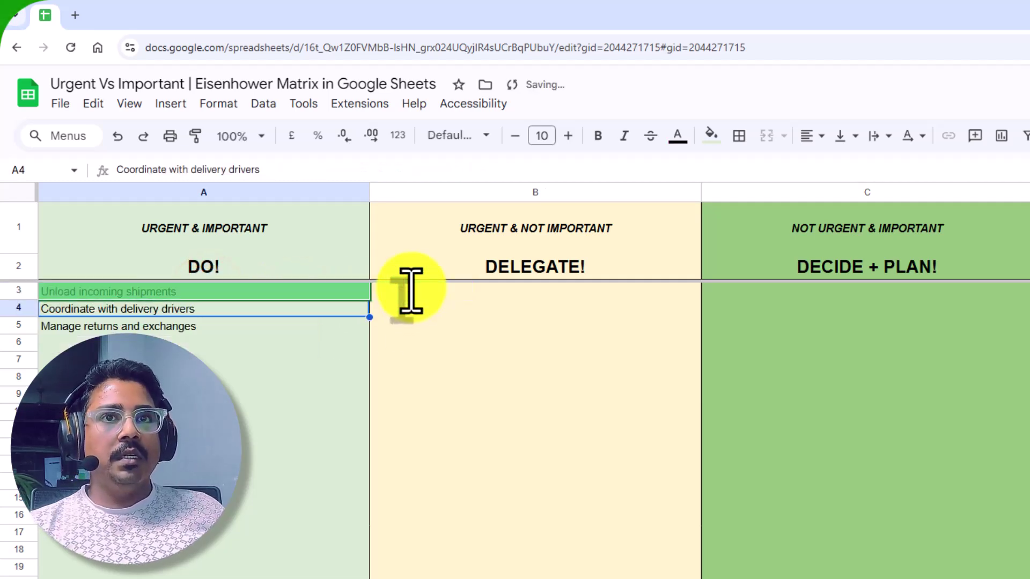
# - Copy the A3 filter formula into B3 under DELEGATE! and change its TASKS!$C:$C condition to FALSE
pyautogui.doubleClick(345, 292)
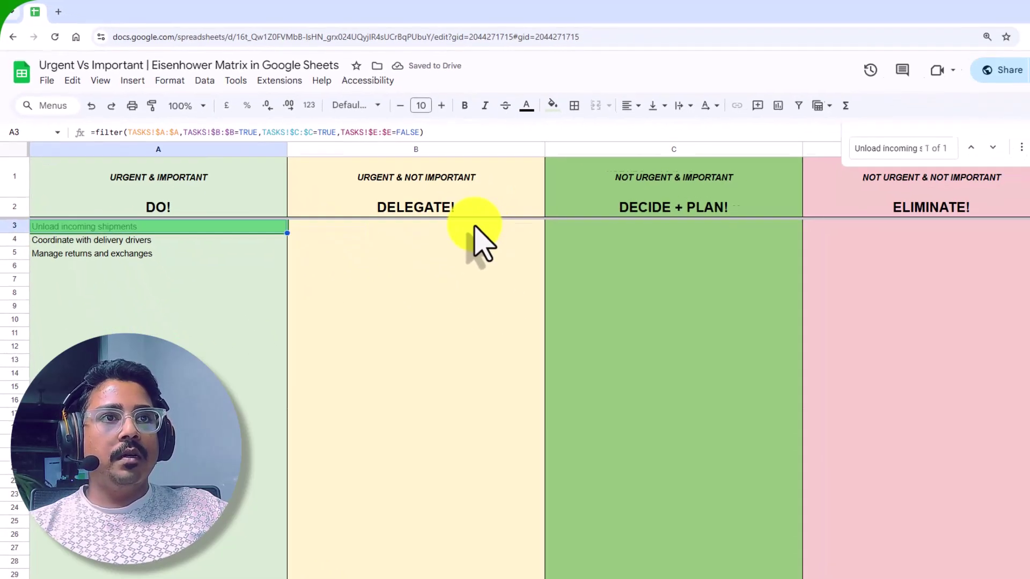
pyautogui.click(482, 290)
pyautogui.doubleClick(345, 212)
pyautogui.write('=filter(TASKS!$A:$A,TASKS!$B:$B=TRUE,TASKS!$C:$C=TRUE,TASKS!$E:$E=FALSE)')
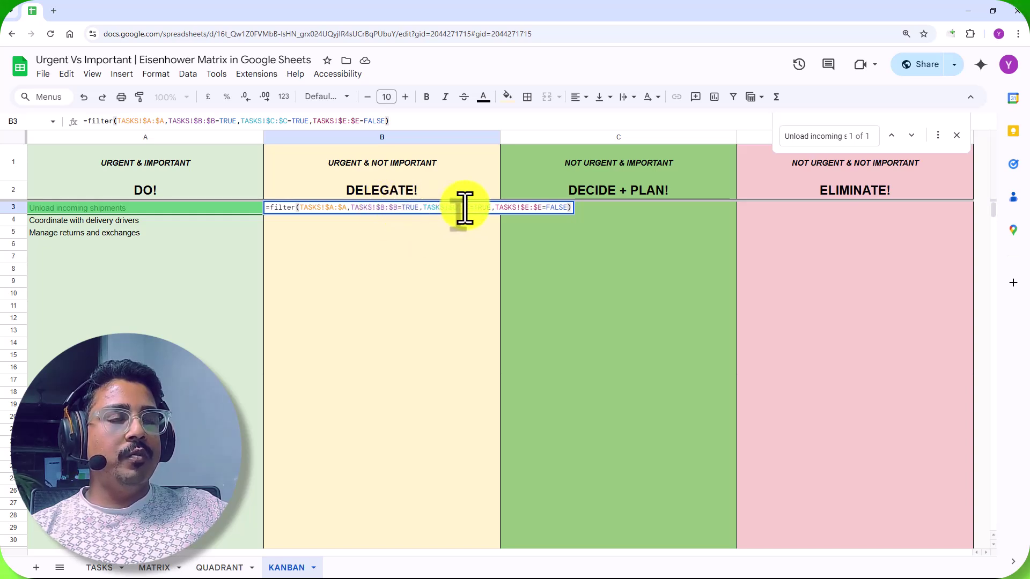
pyautogui.doubleClick(486, 208)
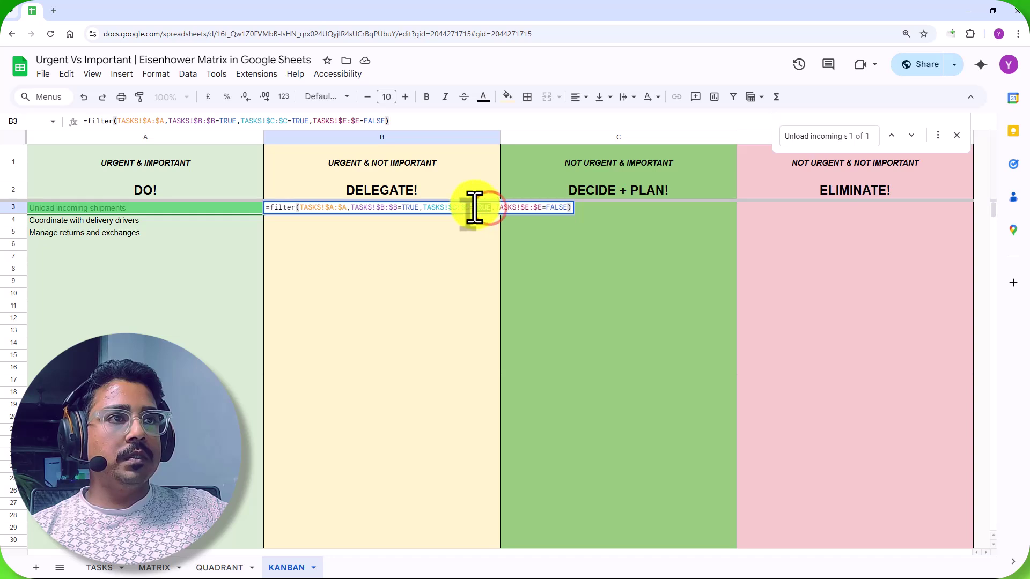
pyautogui.write('FALSE')
pyautogui.press('Return')
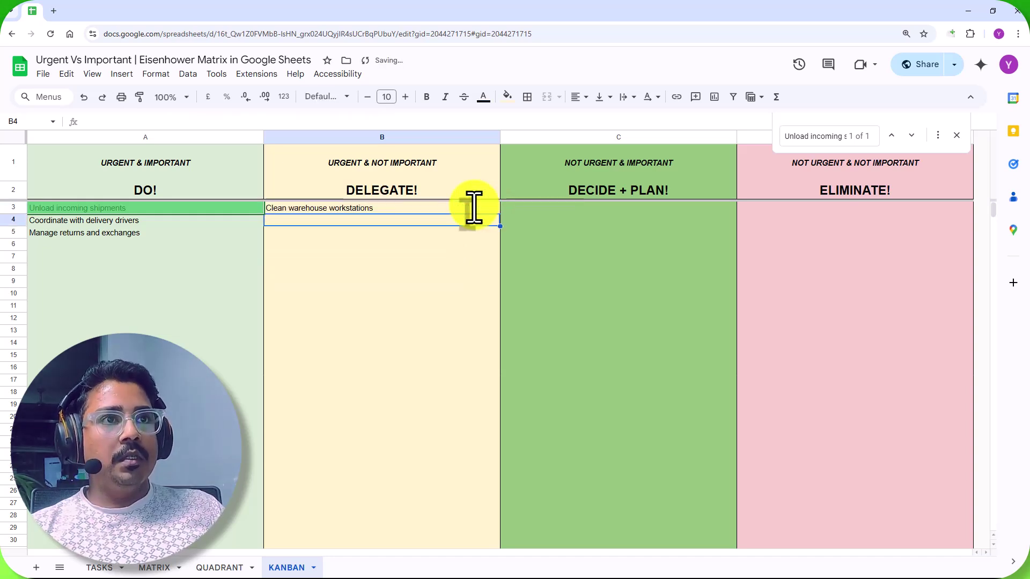
# - Copy the absolute filter formula into C3 under DECIDE + PLAN! and change its TASKS!$B:$B condition to FALSE
pyautogui.click(528, 210)
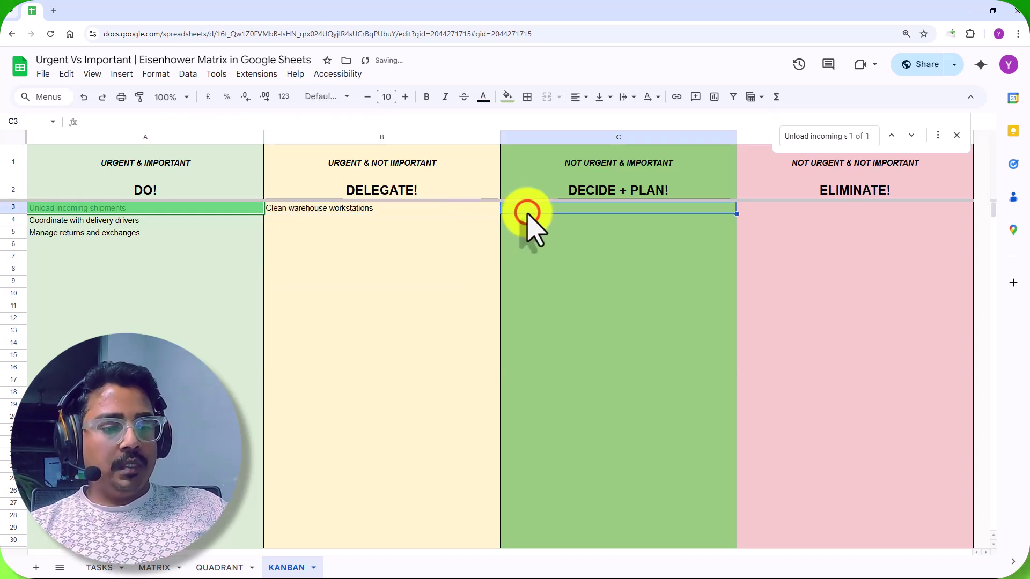
pyautogui.write('=filter(TASKS!$A:$A,TASKS!$B:$B=TRUE,TASKS!$C:$C=TRUE,TASKS!$E:$E=FALSE)')
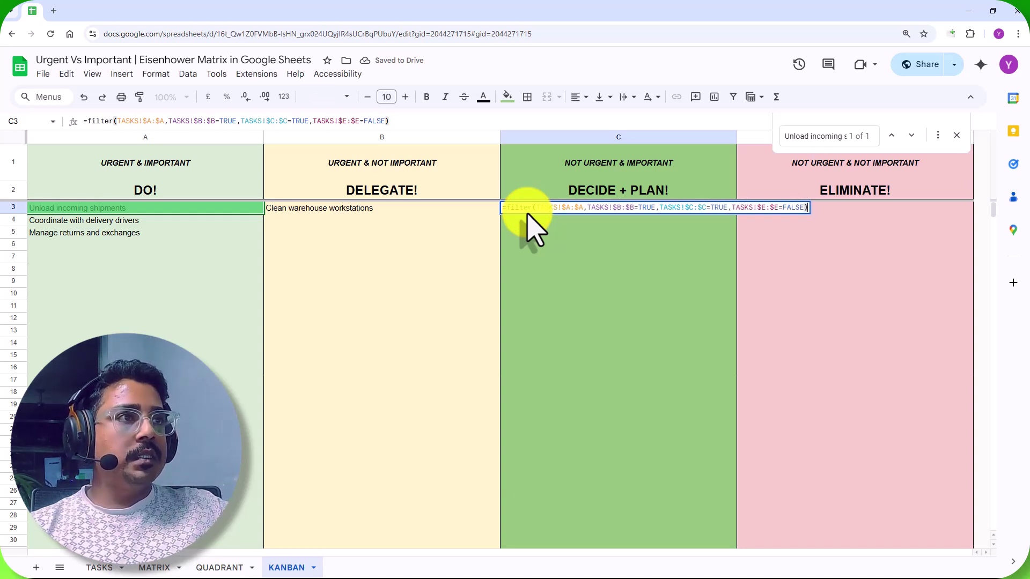
pyautogui.click(648, 209)
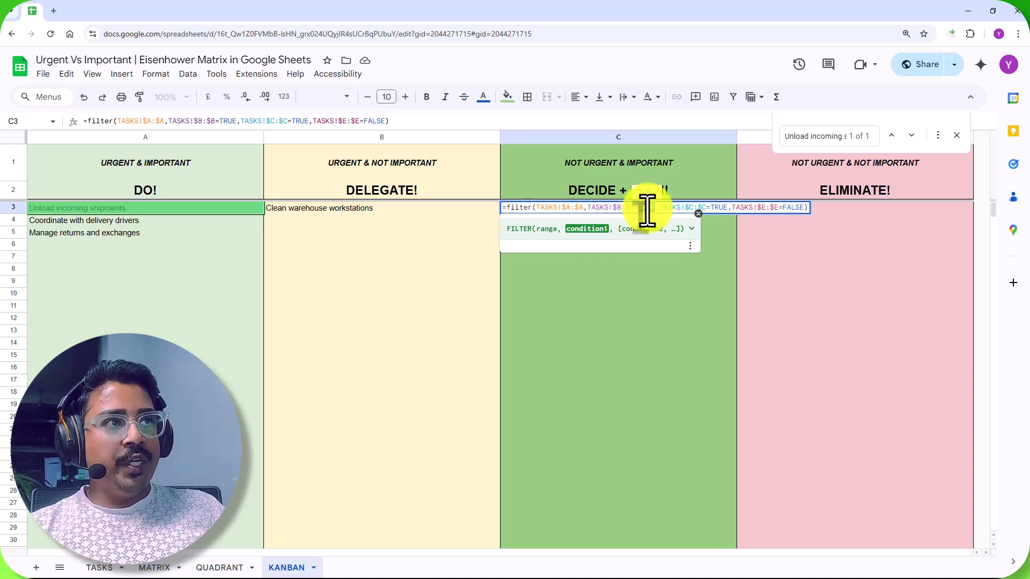
pyautogui.write('FALSE')
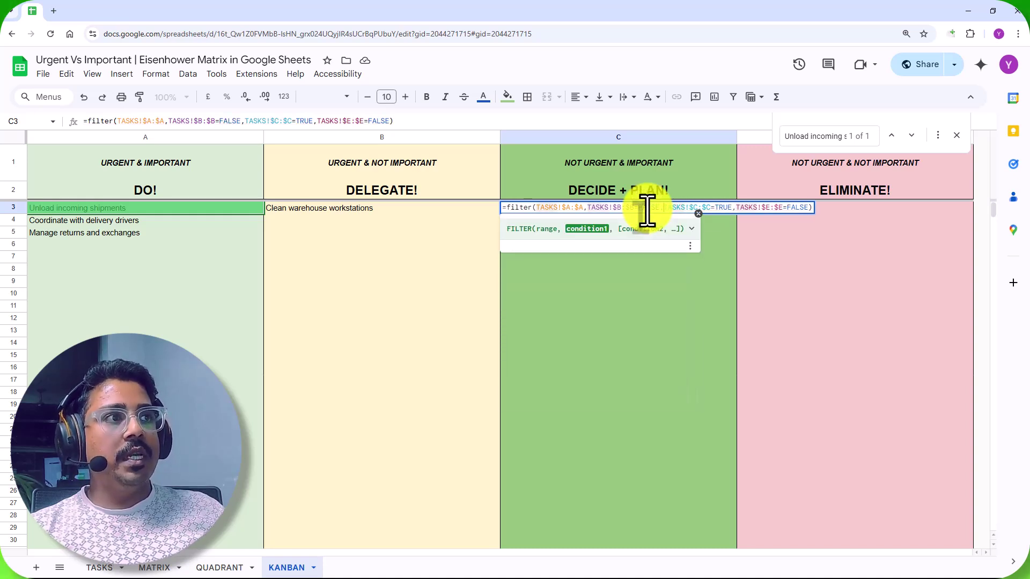
pyautogui.press('Right')
pyautogui.press('Right')
pyautogui.press('Right')
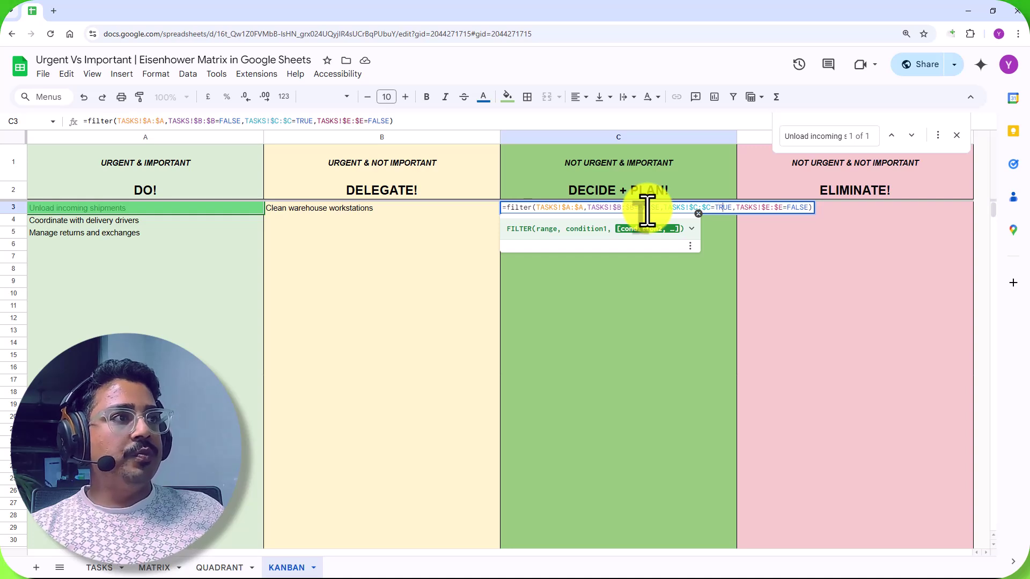
pyautogui.press('Return')
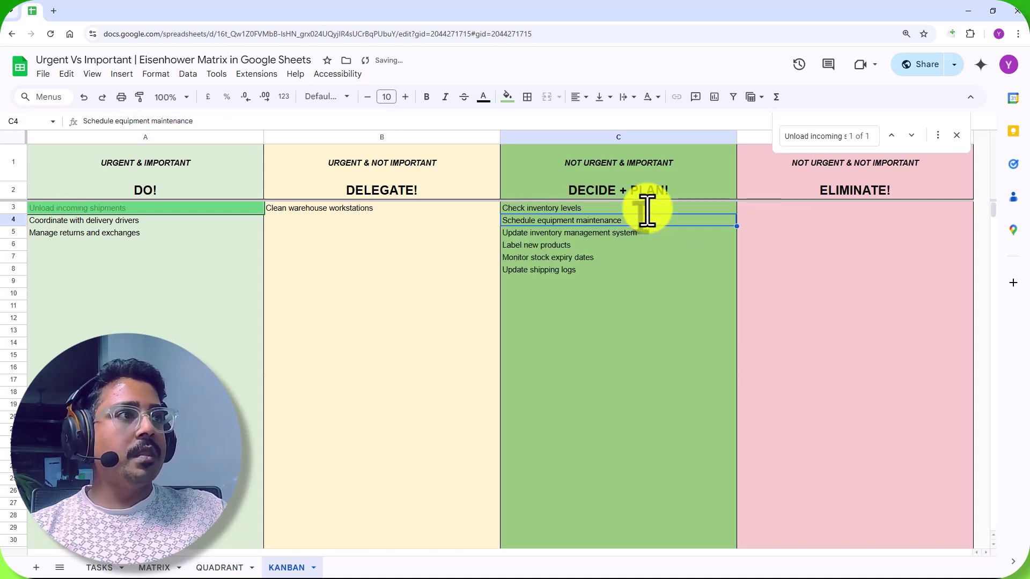
# - Copy the absolute filter formula into D3 under ELIMINATE! and change its TASKS!$B:$B condition to FALSE
pyautogui.click(750, 209)
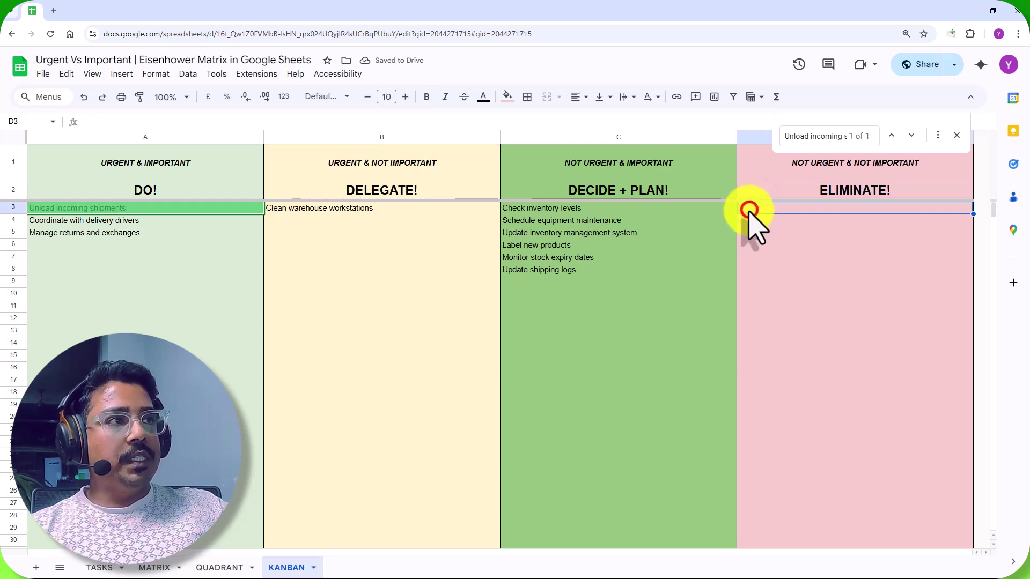
pyautogui.write('=')
pyautogui.write('filter(TASKS!$A:$A,TASKS!$B:$B=TRUE,TASKS!$C:$C=TRUE,TASKS!$E:$E=FALSE)')
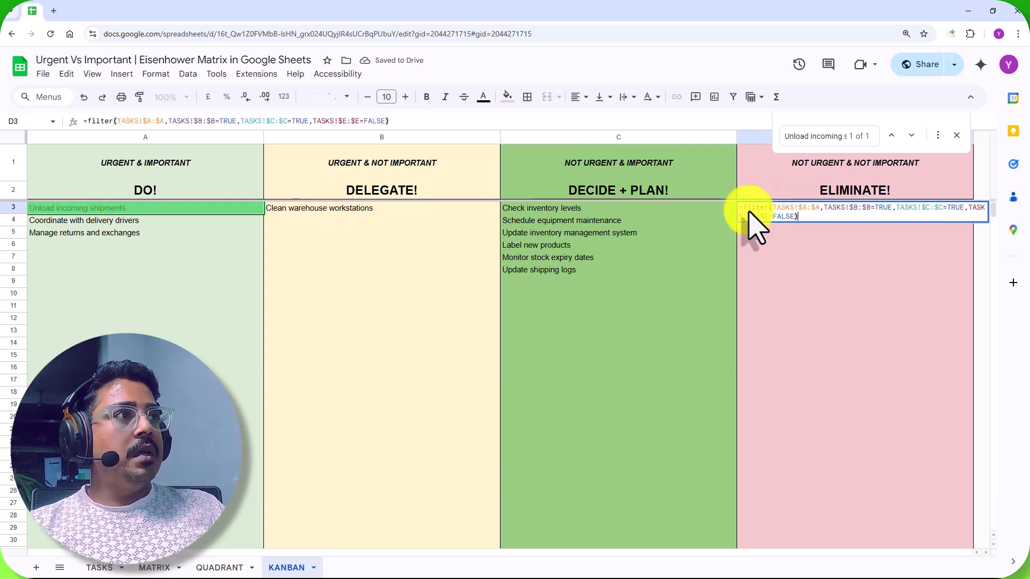
pyautogui.press('Up')
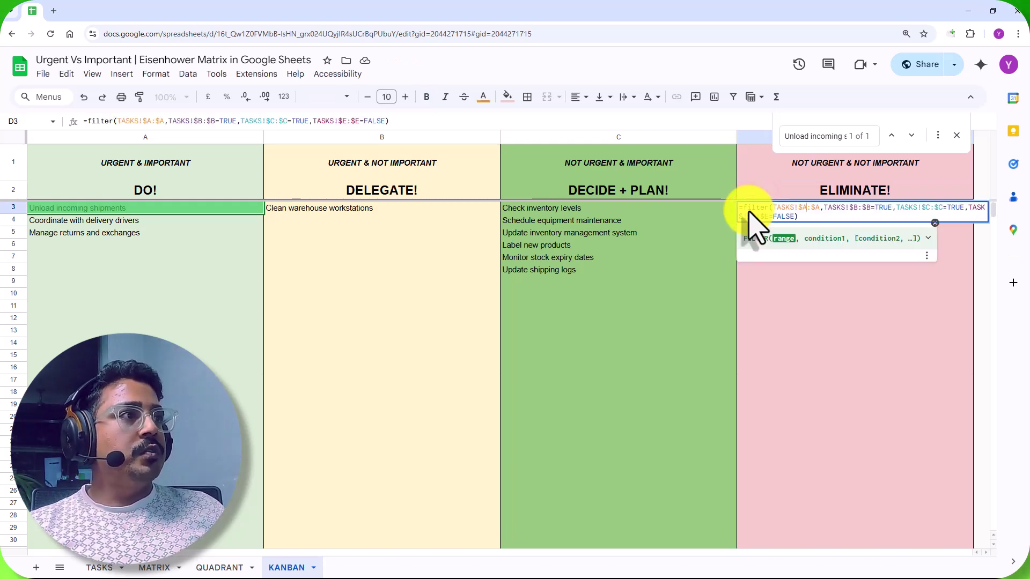
pyautogui.press('Right')
pyautogui.press('Right')
pyautogui.press('Right')
pyautogui.press('Right')
pyautogui.press('Right')
pyautogui.press('Right')
pyautogui.press('Right')
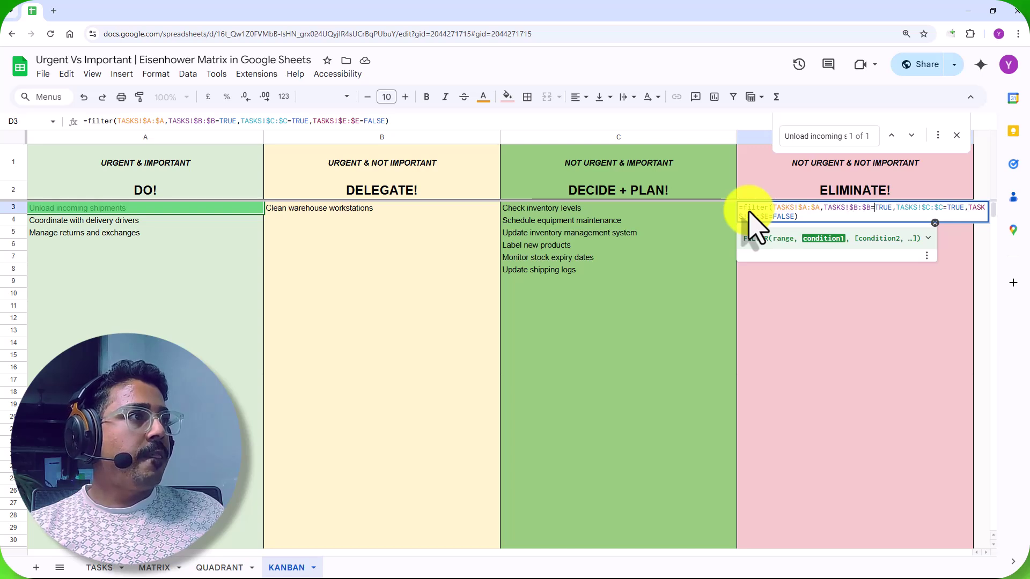
pyautogui.write('FALSE')
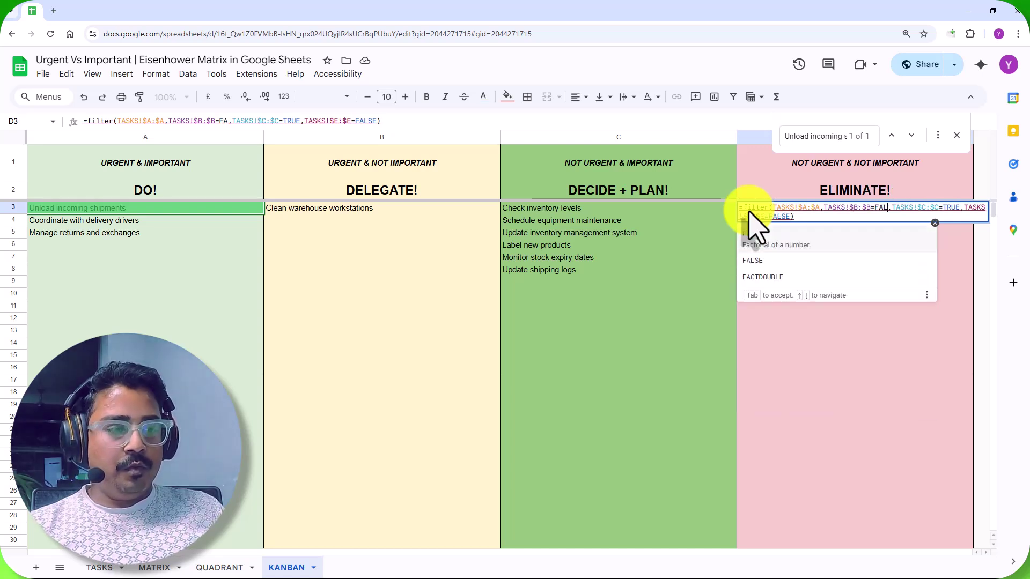
# - Change the TASKS!$C:$C condition in the D3 formula to FALSE and enter the formula
pyautogui.press('Right')
pyautogui.press('Right')
pyautogui.press('Right')
pyautogui.press('Right')
pyautogui.press('Right')
pyautogui.press('Right')
pyautogui.press('Right')
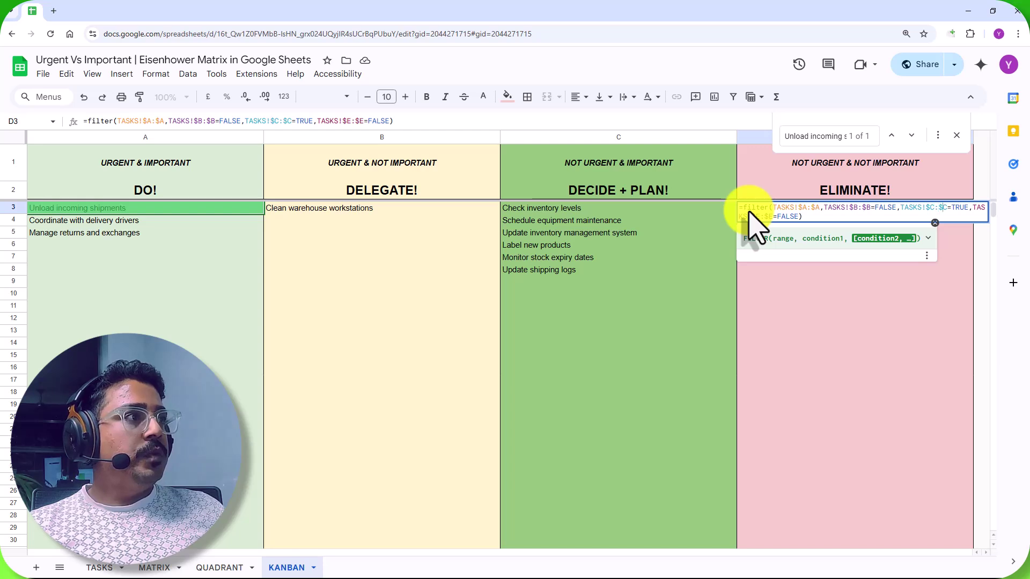
pyautogui.write('FALSE')
pyautogui.press('Return')
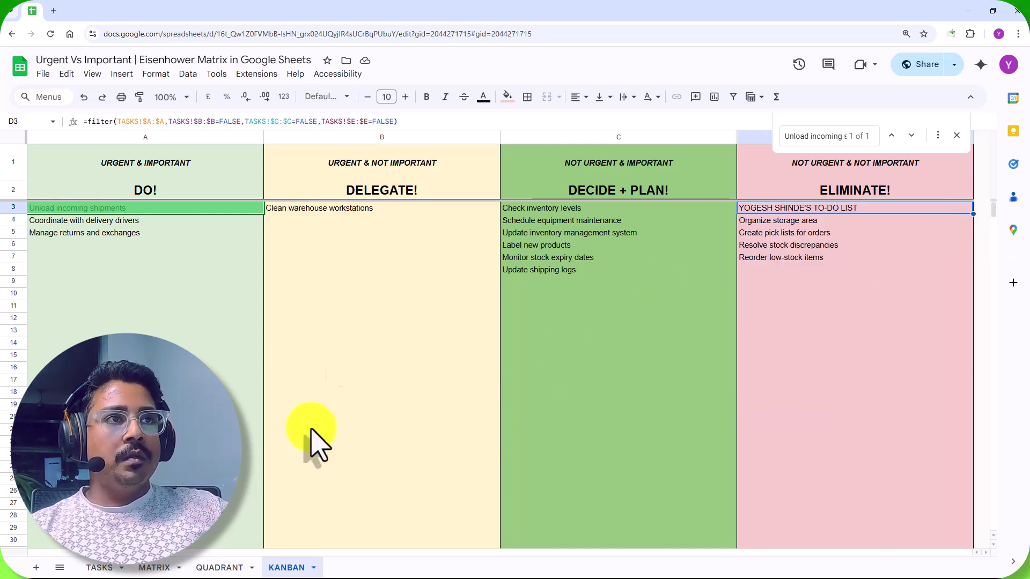
# - Start the task range of the D3 formula at row 2, as TASKS!$A2:$A, to leave out the header
pyautogui.doubleClick(750, 209)
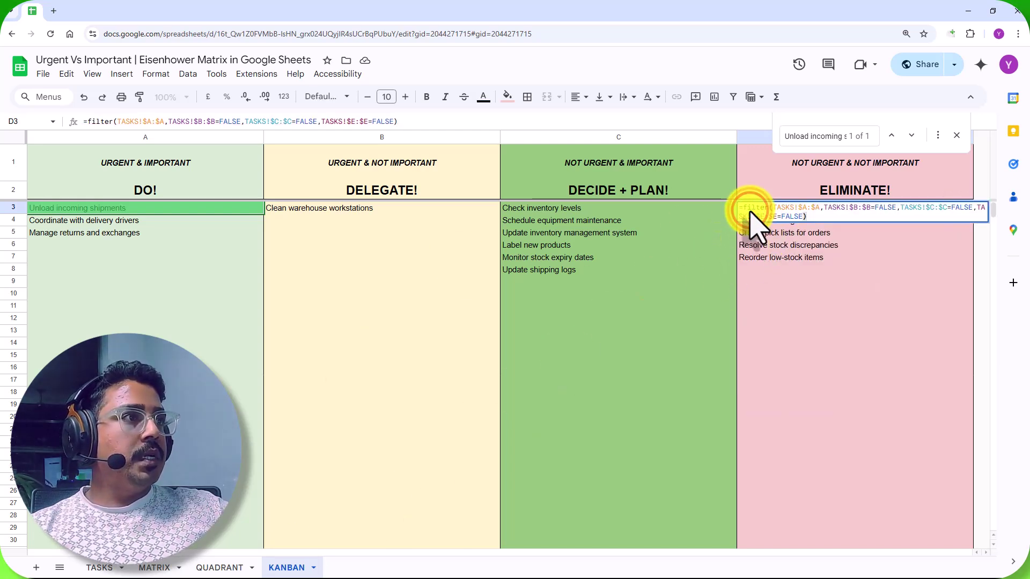
pyautogui.click(807, 209)
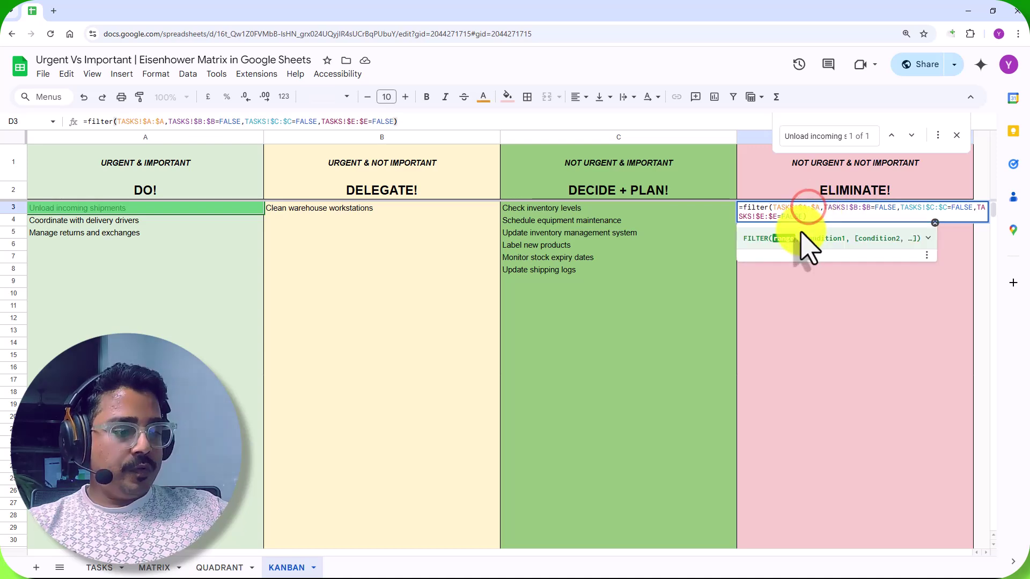
pyautogui.write('2')
pyautogui.press('Return')
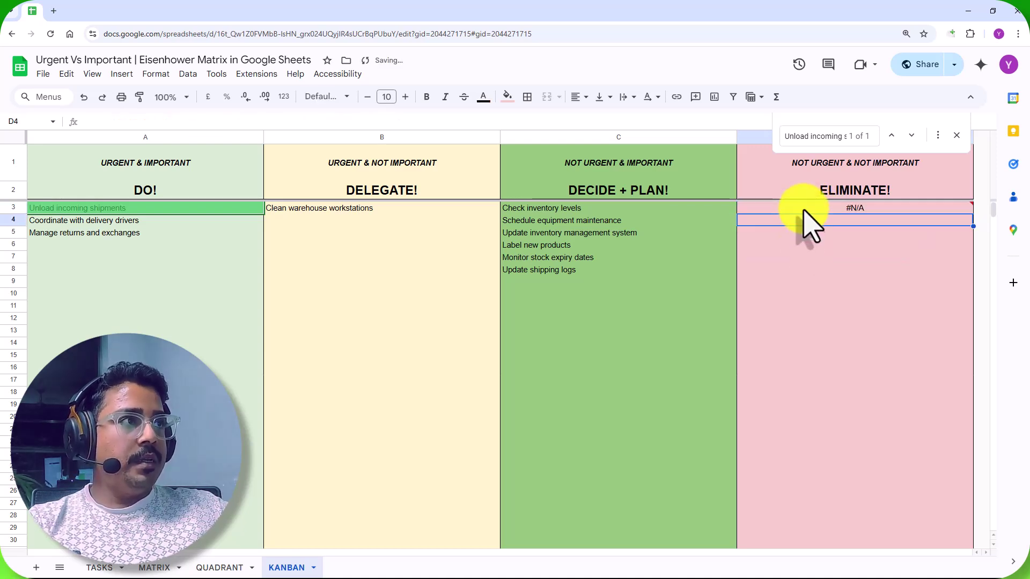
# - Start the condition ranges of the D3 formula at row 2 as well: TASKS!$B2:$B, TASKS!$C2:$C and TASKS!$E2:$E
pyautogui.doubleClick(803, 209)
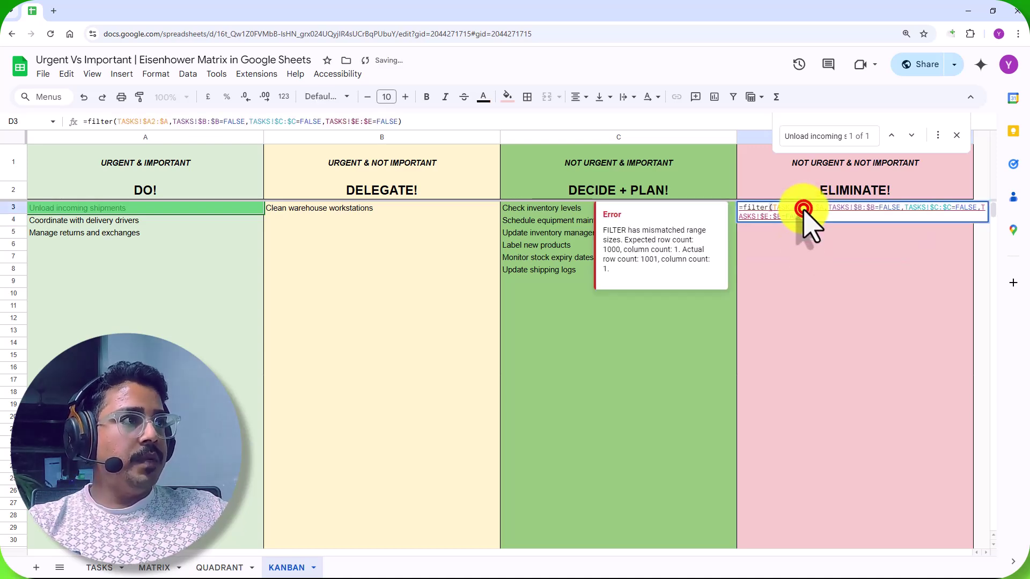
pyautogui.click(862, 209)
pyautogui.write('2')
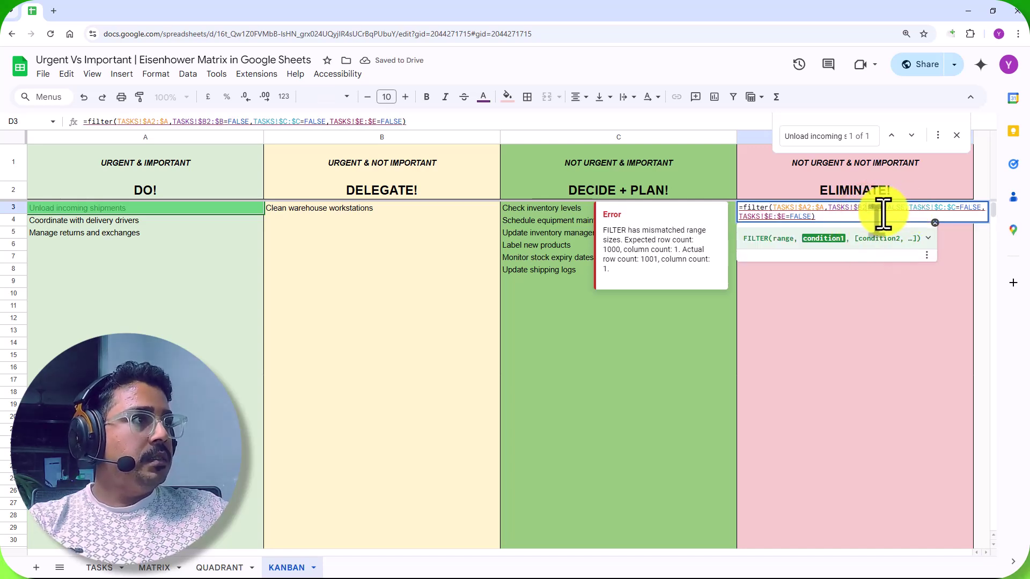
pyautogui.click(944, 207)
pyautogui.write('2')
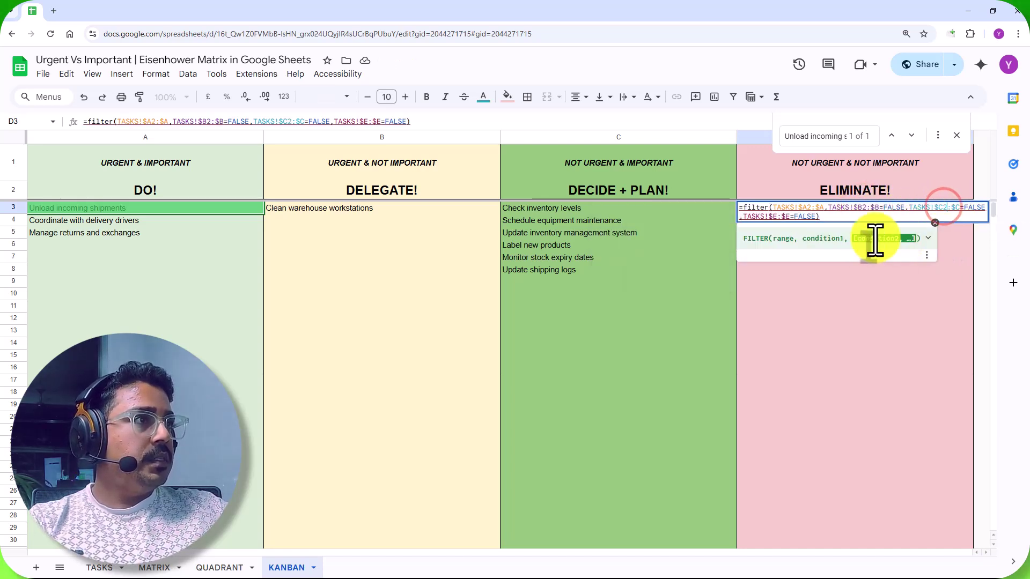
pyautogui.click(778, 216)
pyautogui.write('2')
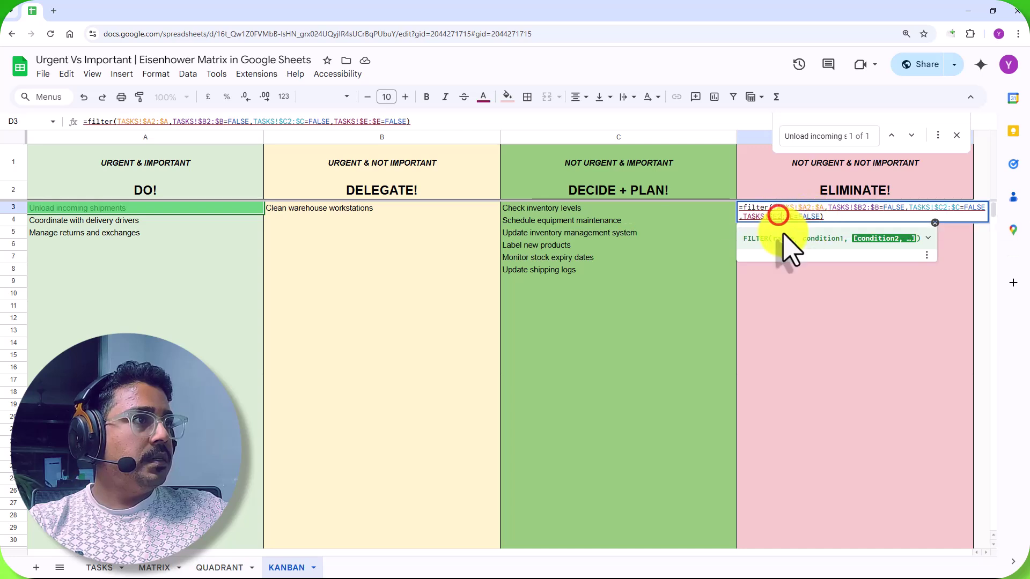
pyautogui.press('Return')
pyautogui.click(779, 208)
pyautogui.click(891, 245)
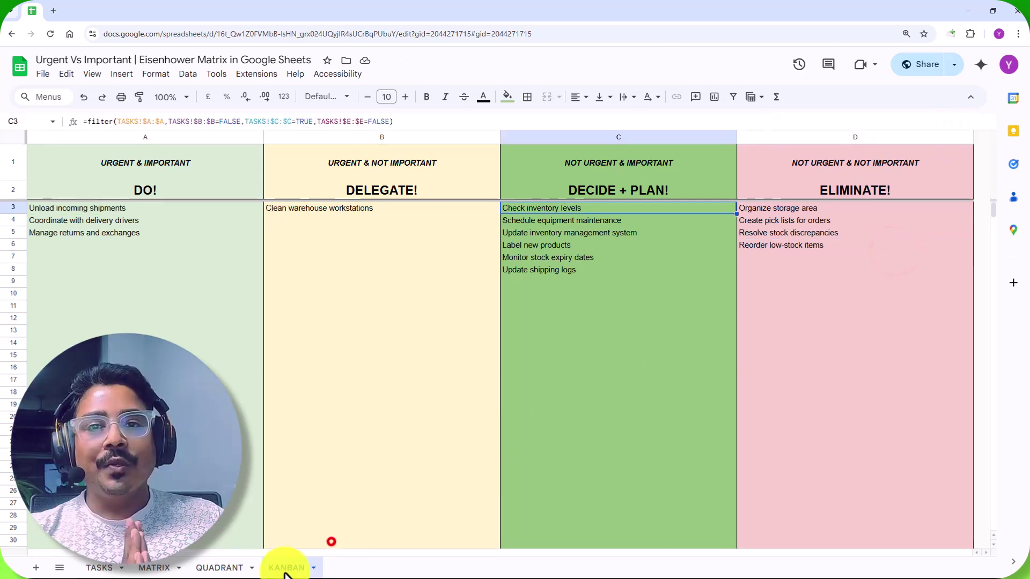